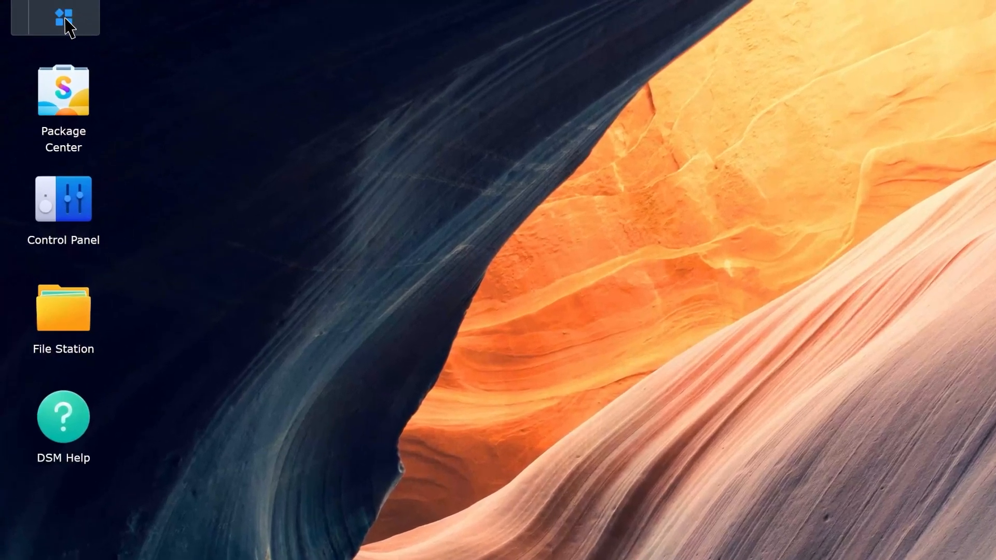
# Enable the photo shared folder as a team folder in Synology Drive Admin Console, with version control keeping a maximum of 8 versions.
pyautogui.click(45, 12)
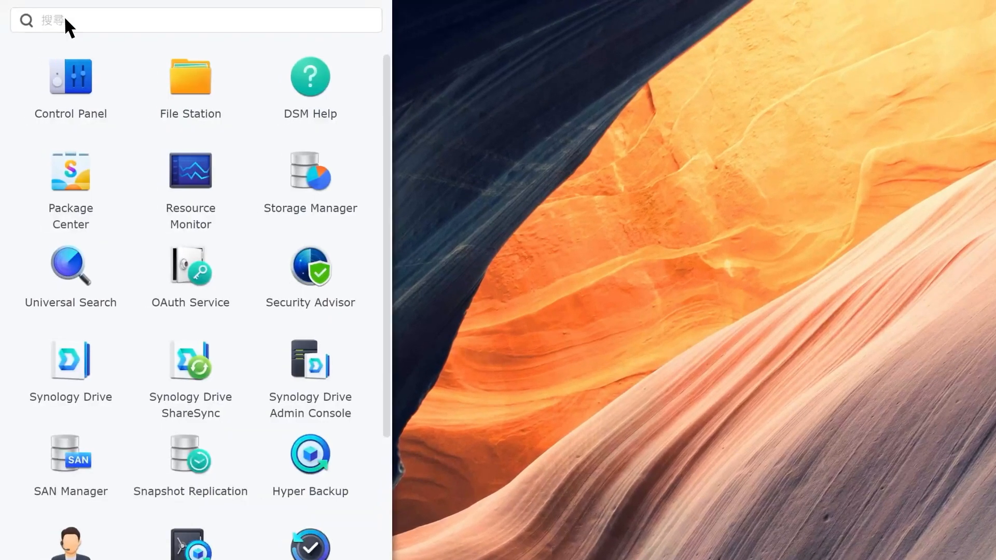
pyautogui.click(311, 376)
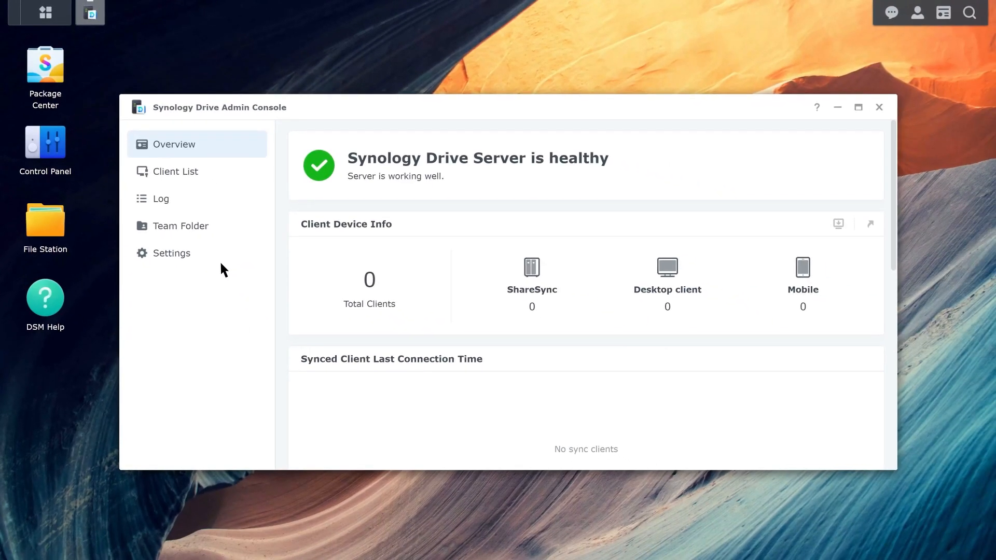
pyautogui.click(232, 234)
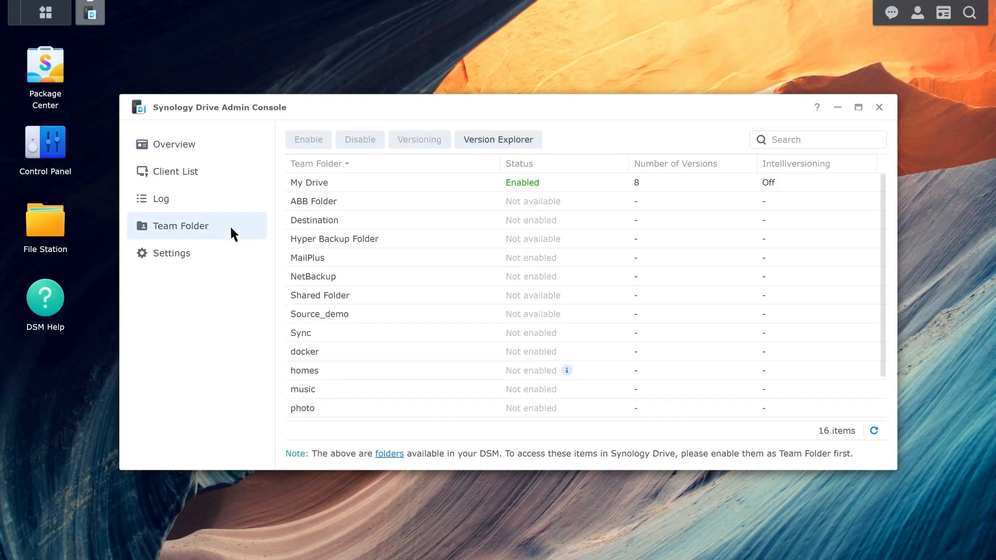
pyautogui.click(324, 411)
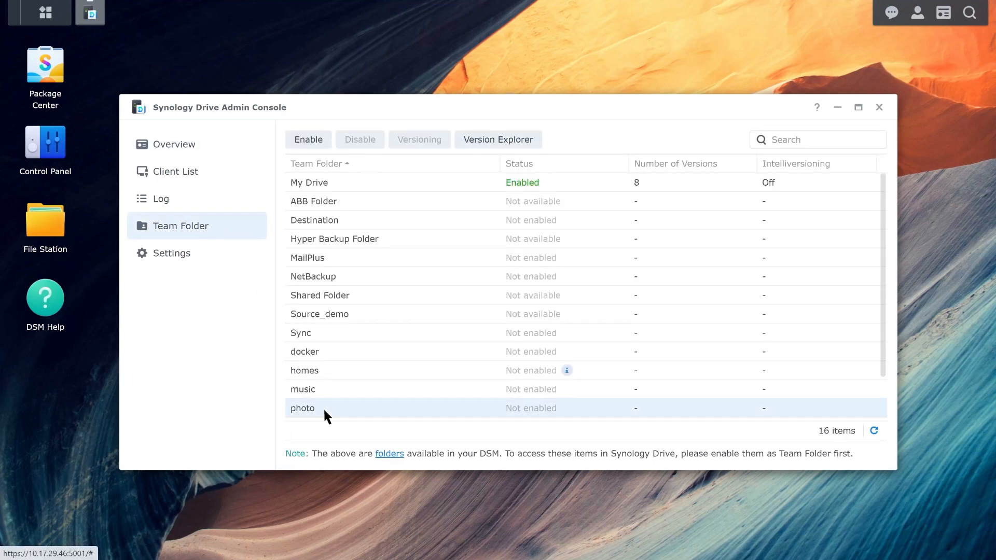
pyautogui.click(310, 141)
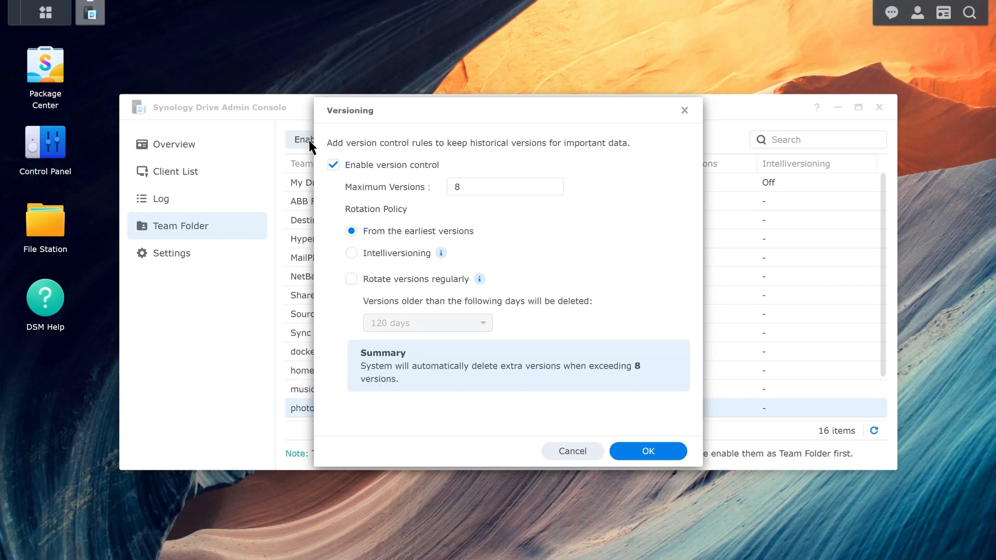
pyautogui.click(657, 453)
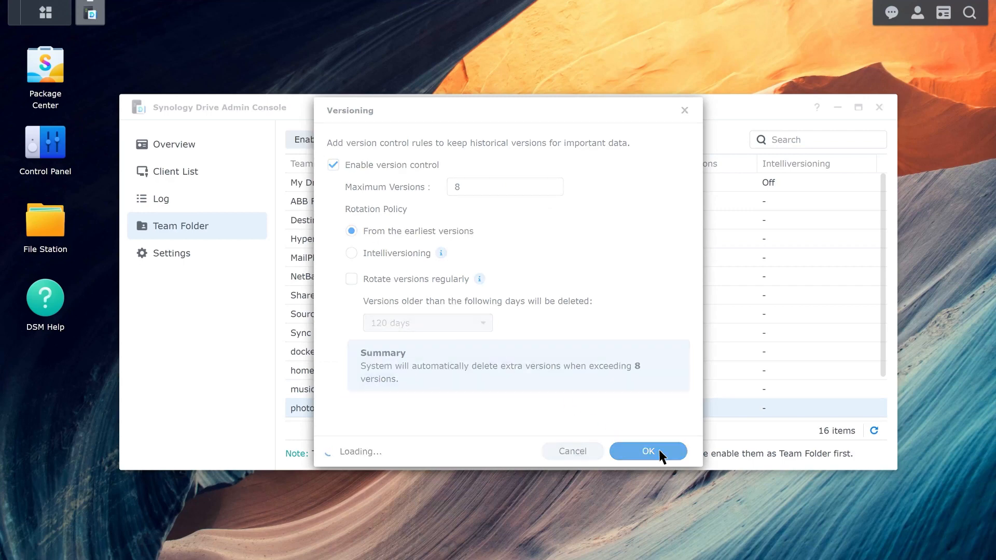
pyautogui.click(669, 337)
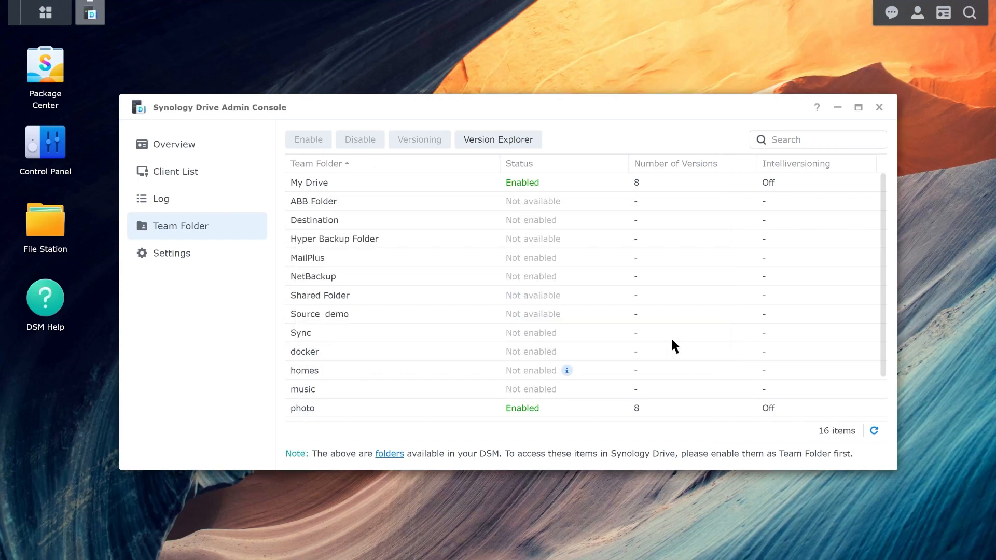
pyautogui.click(879, 106)
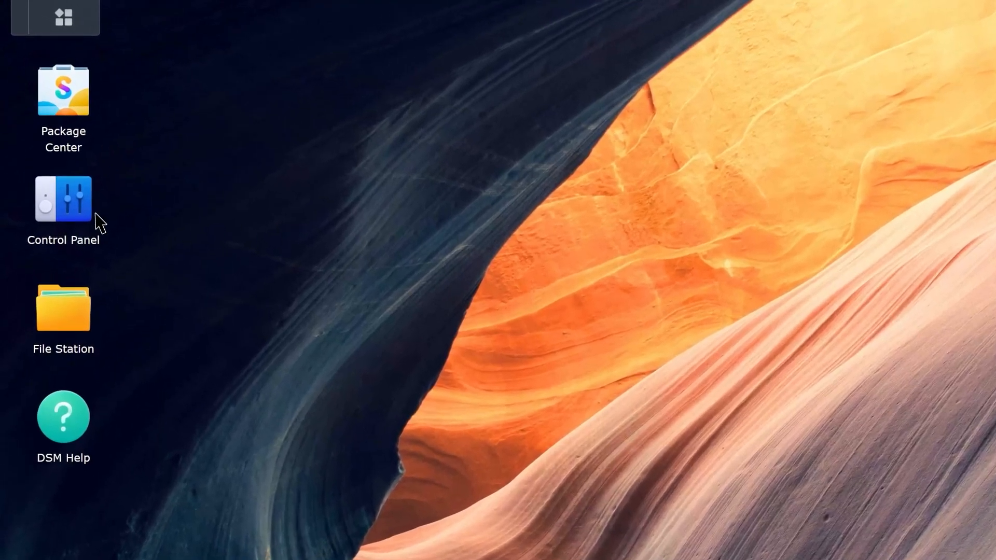
# Edit the photo shared folder's permissions in Control Panel, giving the local user below admin Read Only and the last listed user No Access.
pyautogui.click(62, 154)
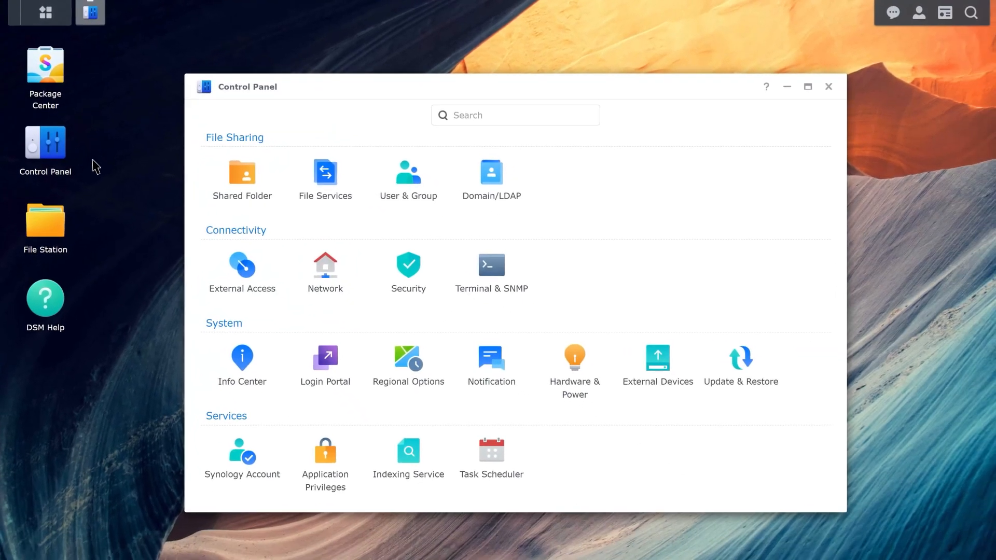
pyautogui.click(353, 251)
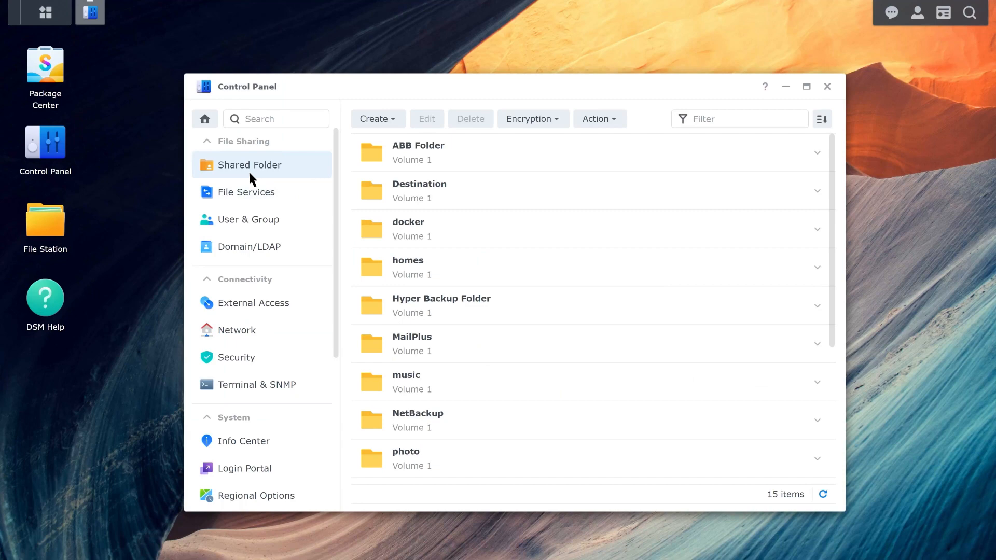
pyautogui.click(440, 459)
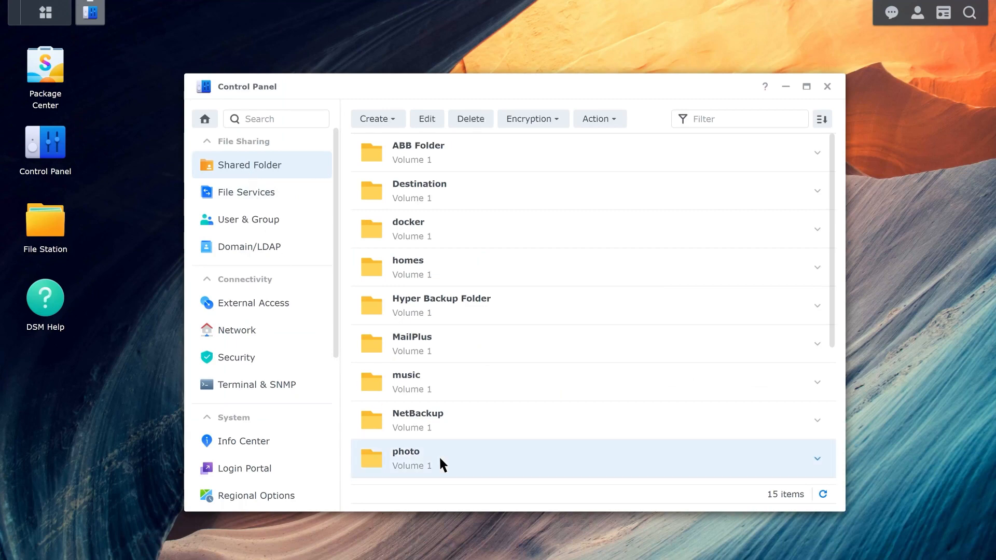
pyautogui.click(428, 119)
pyautogui.click(451, 145)
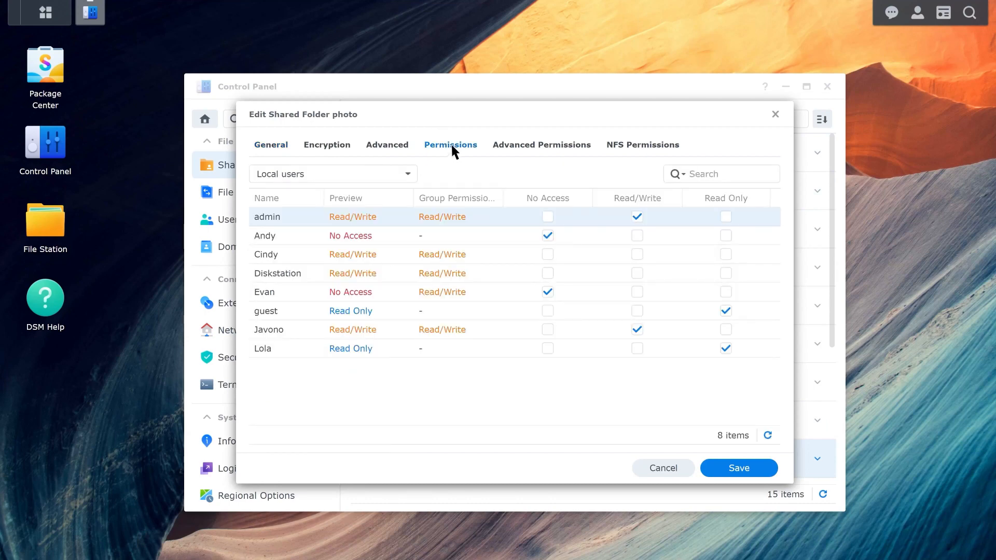
pyautogui.click(725, 236)
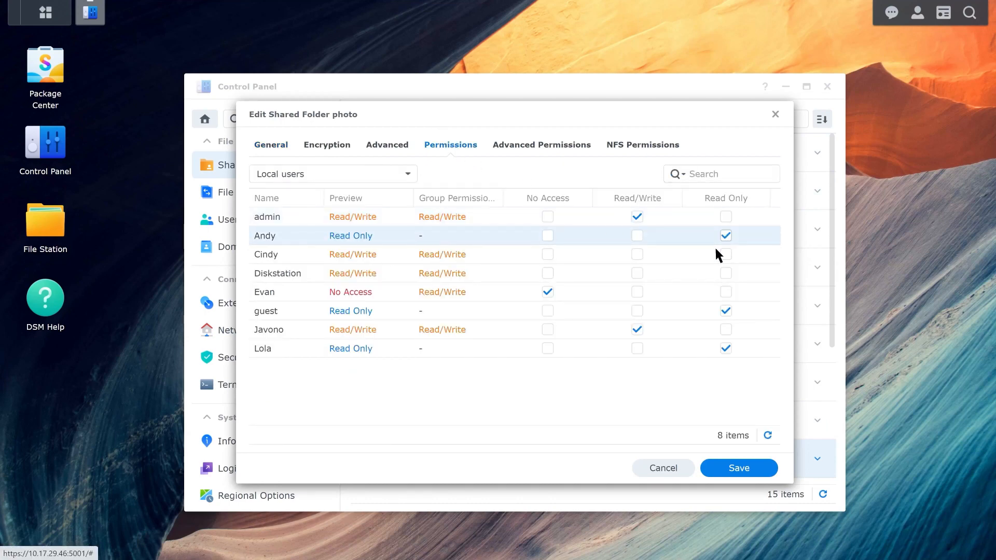
pyautogui.click(548, 348)
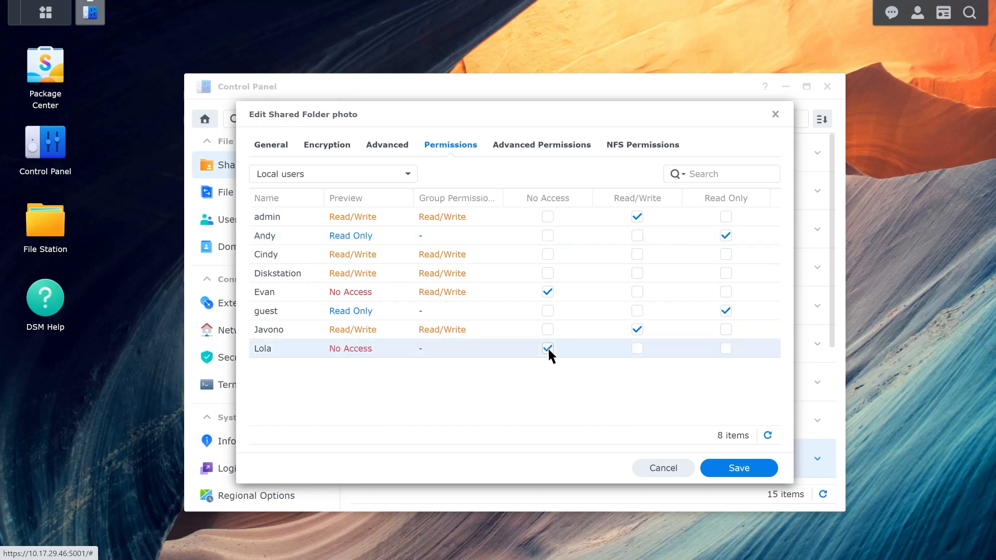
pyautogui.click(742, 468)
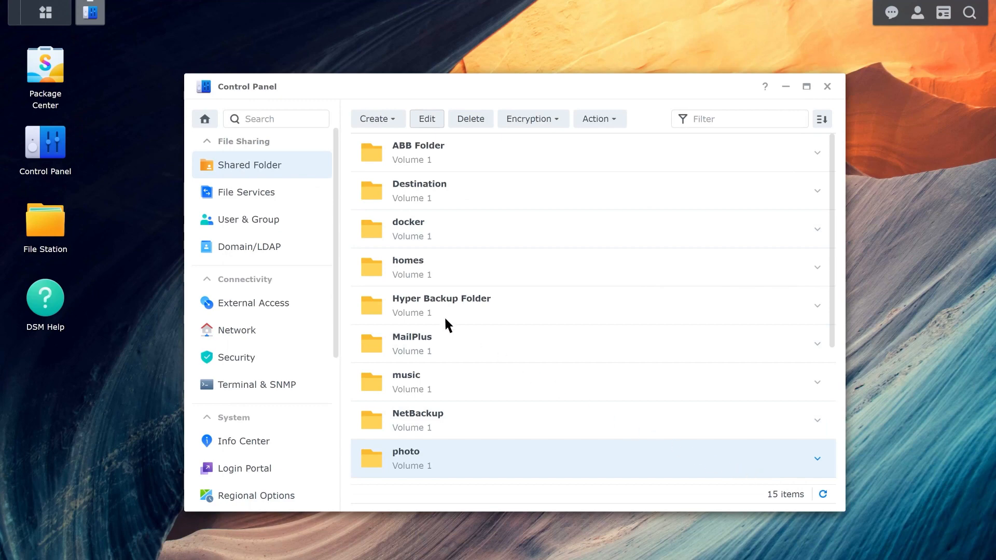
# In the Synology Drive application privileges, allow the local user listed below admin and deny the last listed user.
pyautogui.click(204, 119)
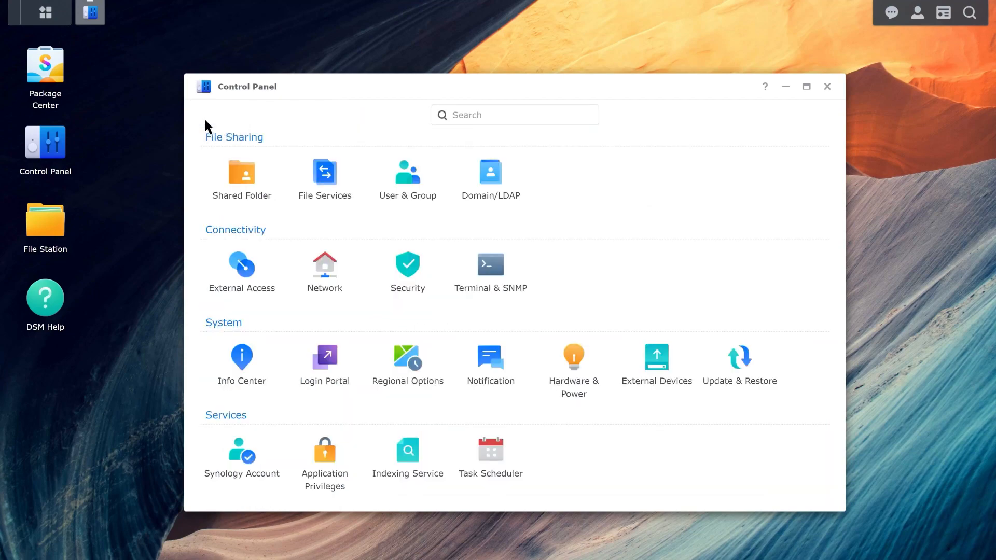
pyautogui.click(325, 456)
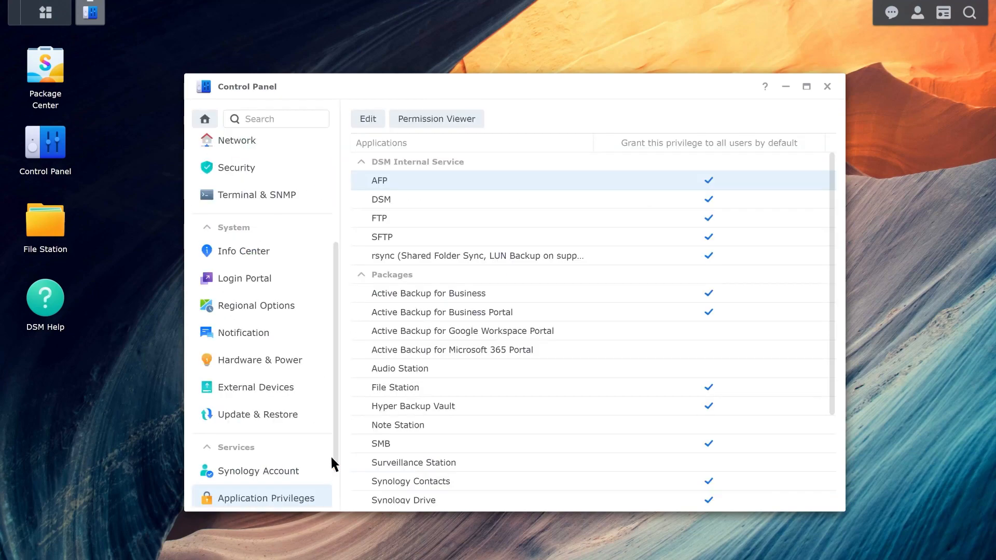
pyautogui.click(440, 493)
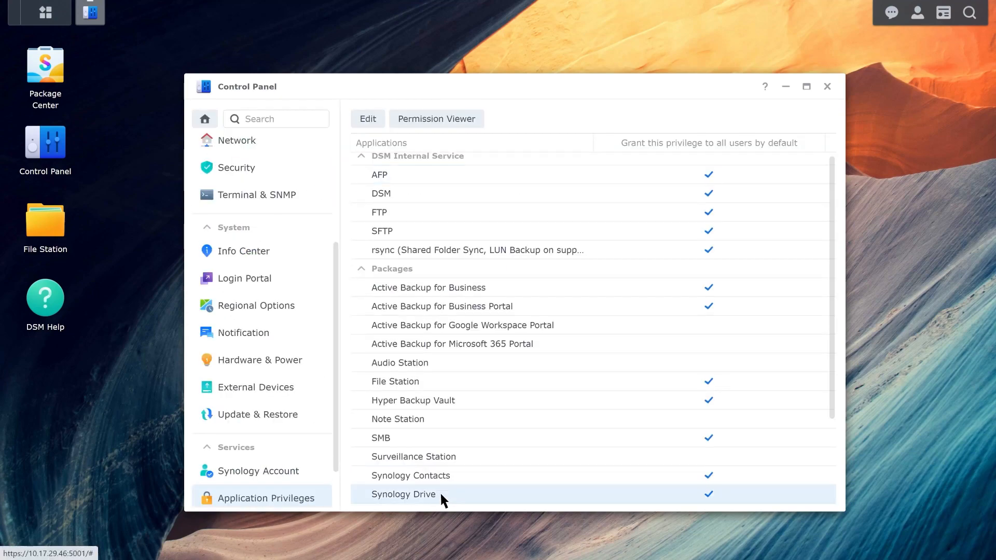
pyautogui.click(369, 119)
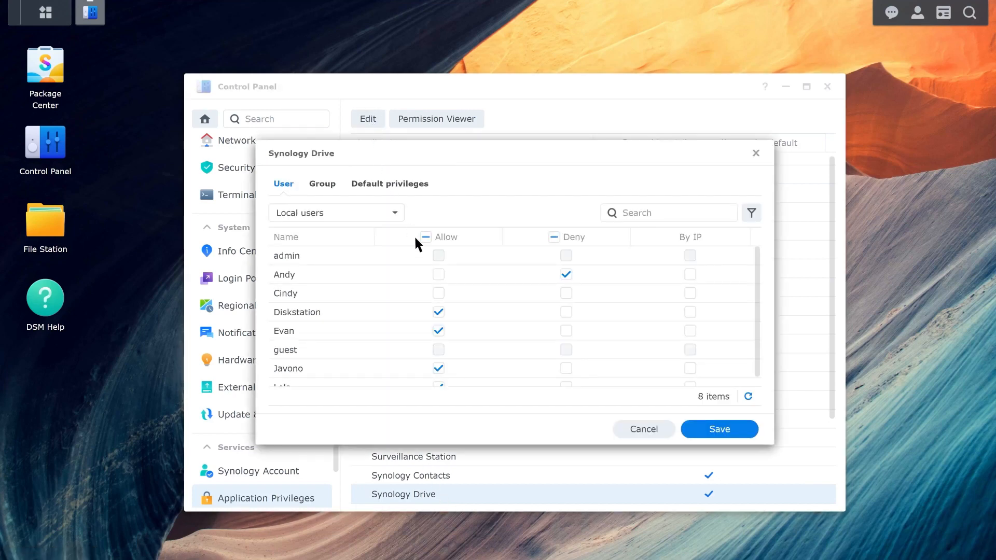
pyautogui.click(439, 273)
pyautogui.scroll(-1, 438, 273)
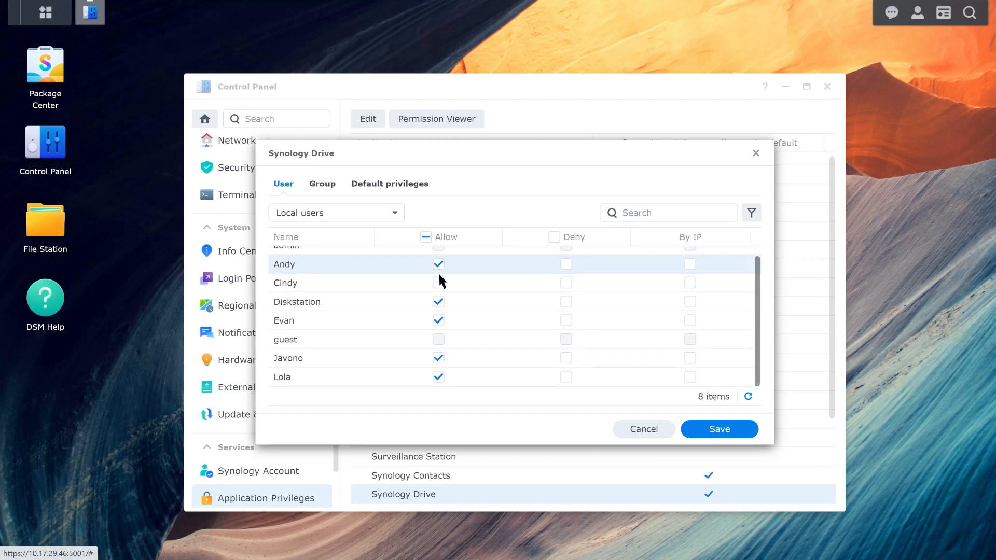
pyautogui.click(566, 377)
# Allow the local http group to use Synology Drive and save the application privileges.
pyautogui.click(321, 184)
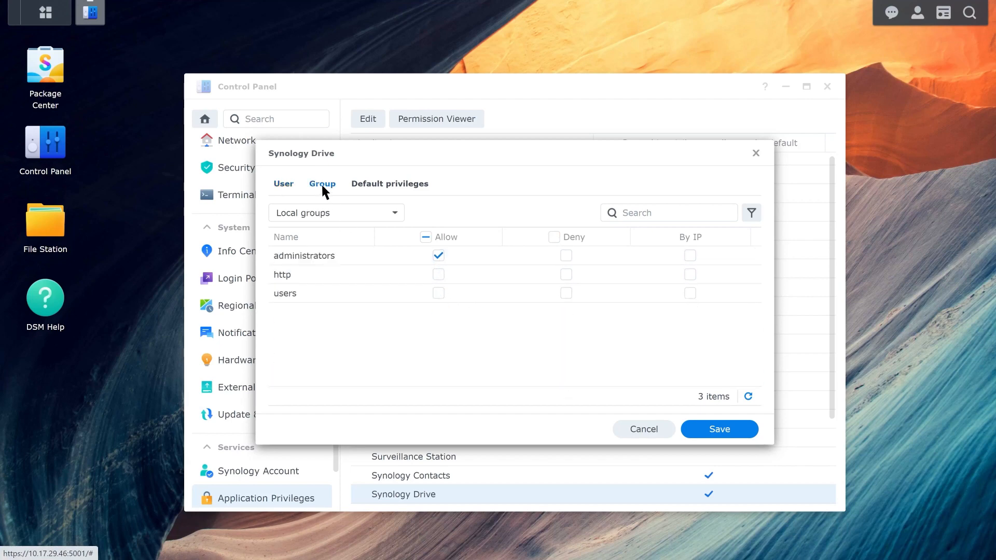
pyautogui.click(438, 274)
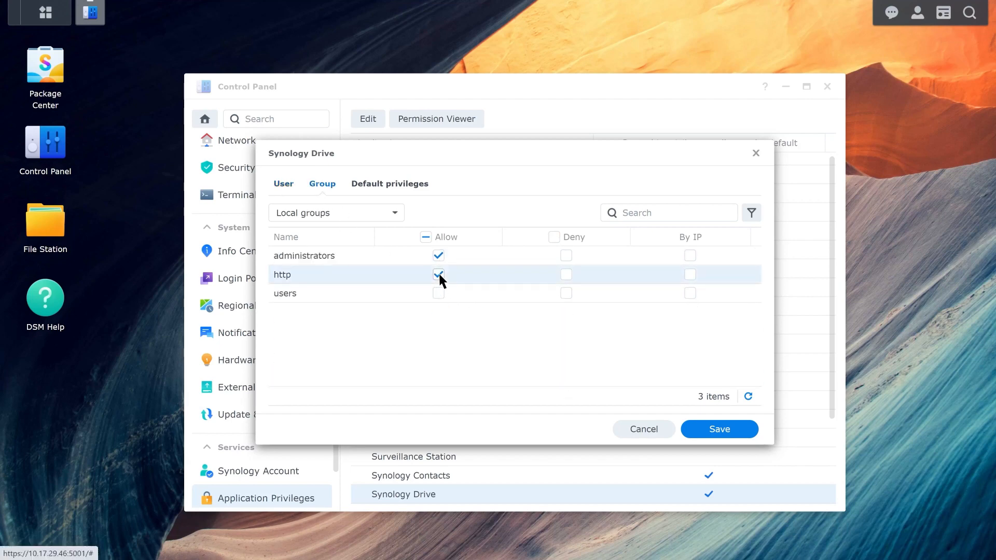
pyautogui.click(732, 429)
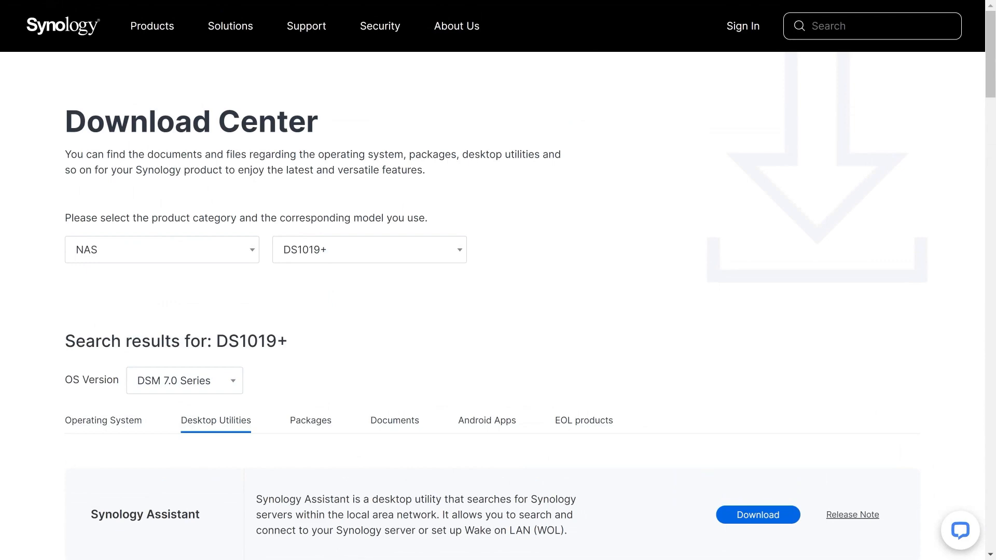
# Download the Synology Drive desktop client for PC from the Synology Drive web portal.
pyautogui.scroll(-8, 498, 280)
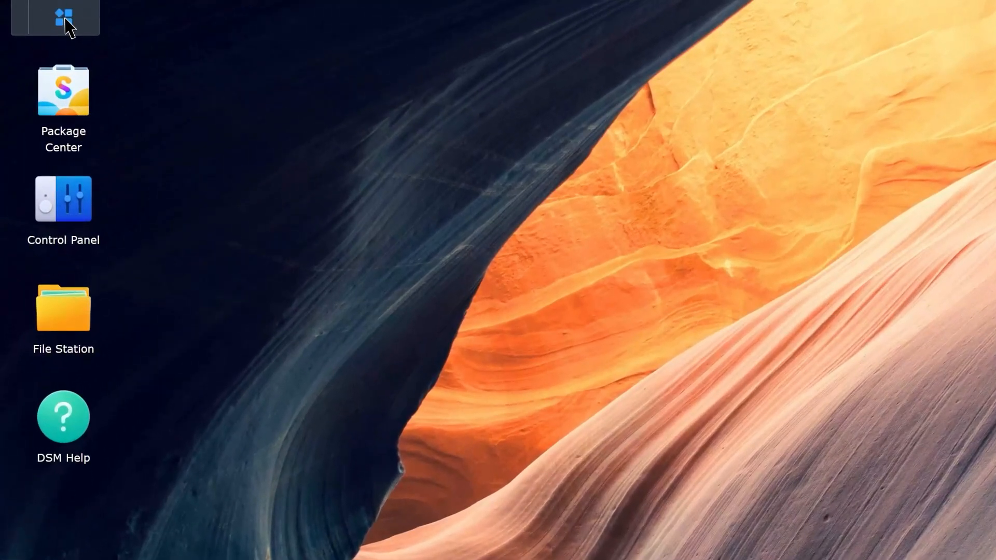
pyautogui.click(46, 12)
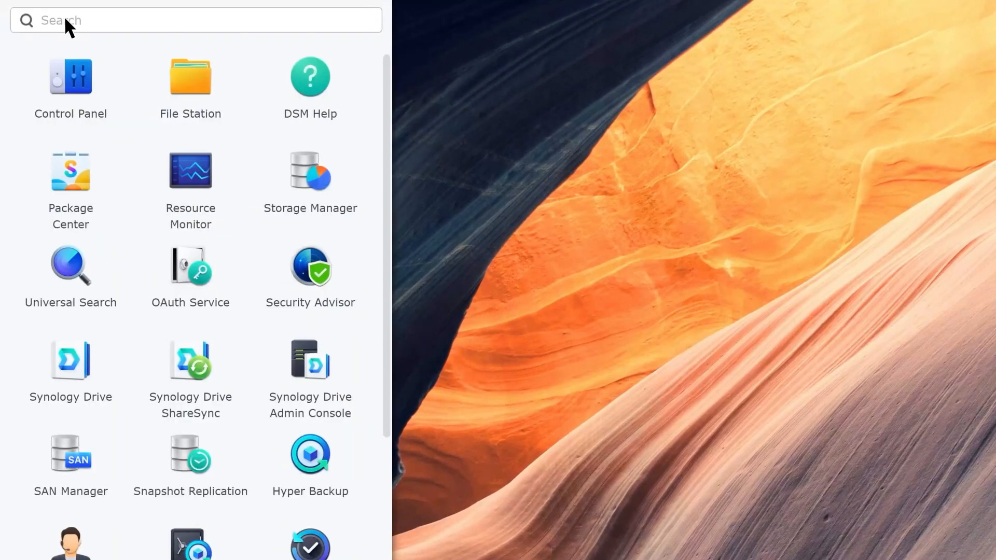
pyautogui.click(77, 364)
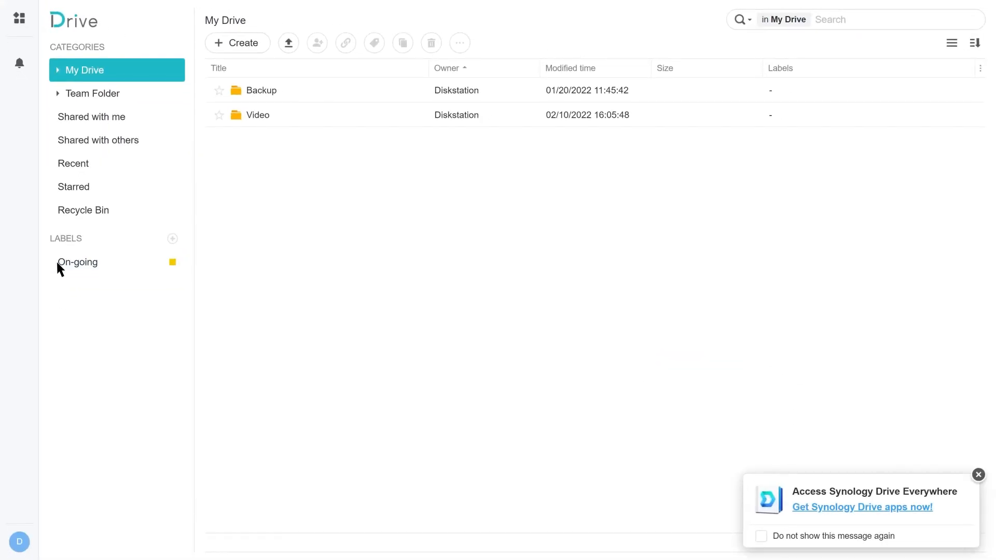
pyautogui.click(19, 544)
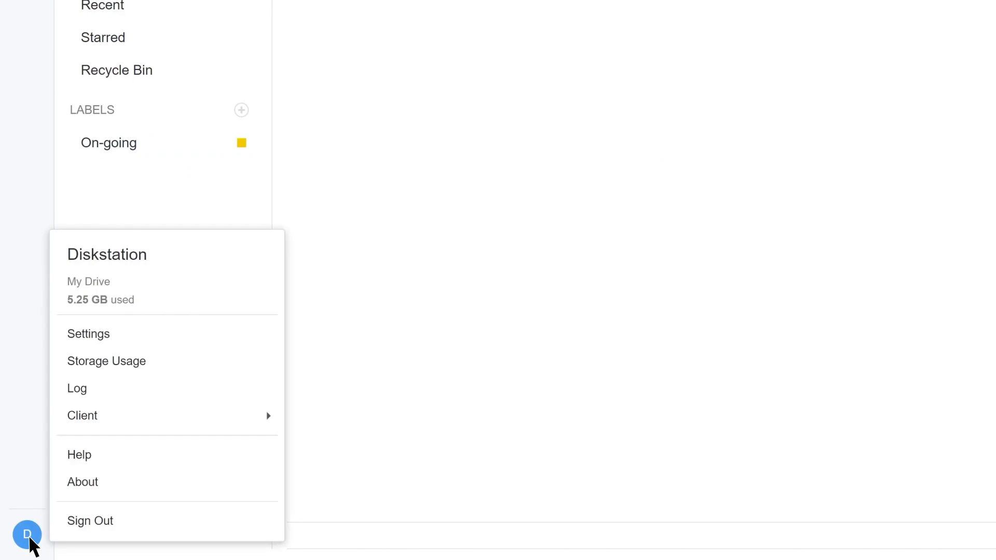
pyautogui.moveTo(207, 413)
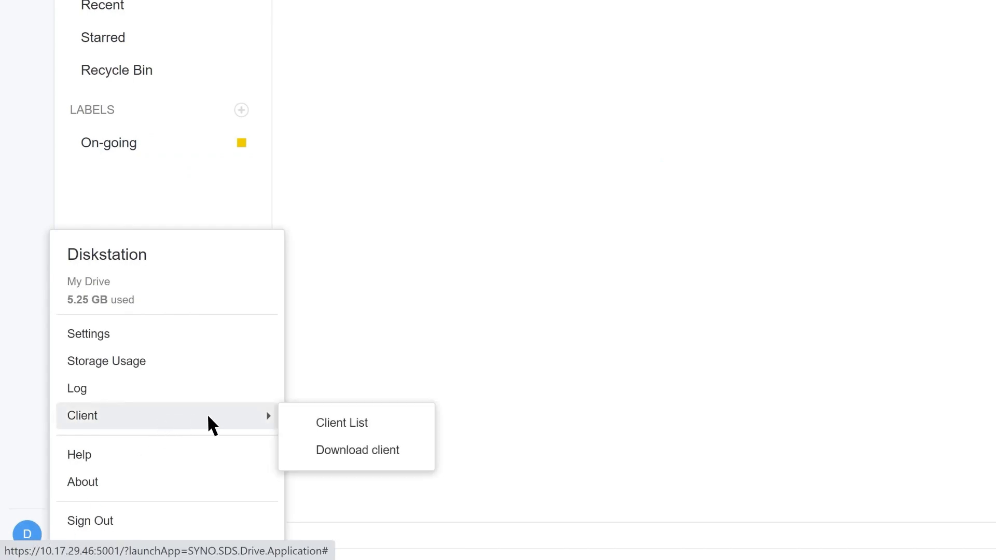
pyautogui.click(310, 450)
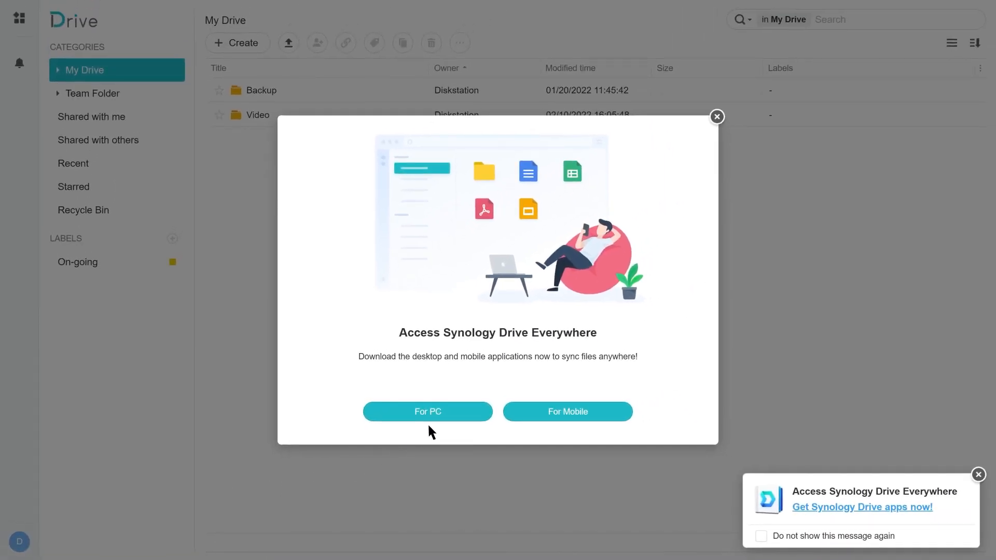
pyautogui.click(447, 418)
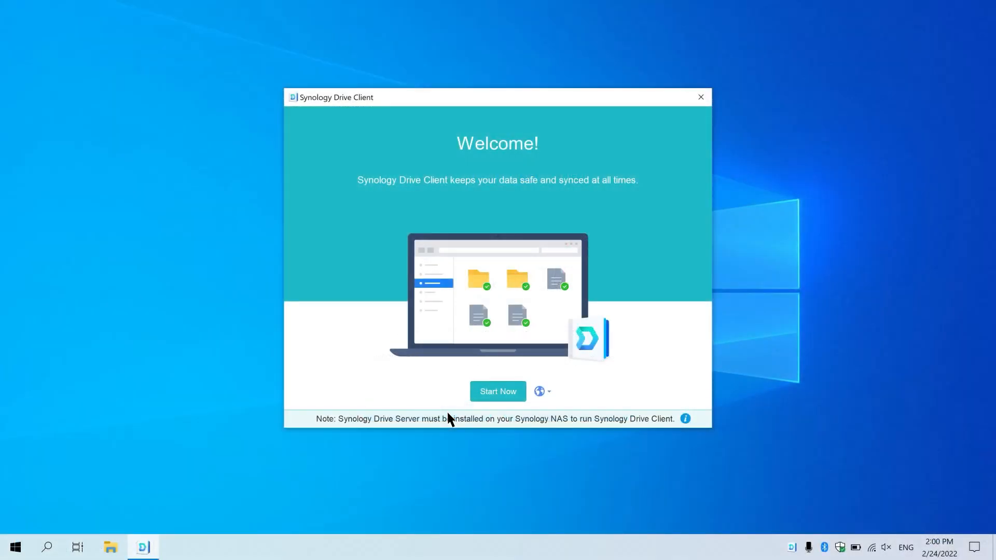
# Connect Synology Drive Client to the NAS at 10.17.29.46 with username Diskstation and the account password, accepting the switch to QuickConnect.
pyautogui.click(499, 393)
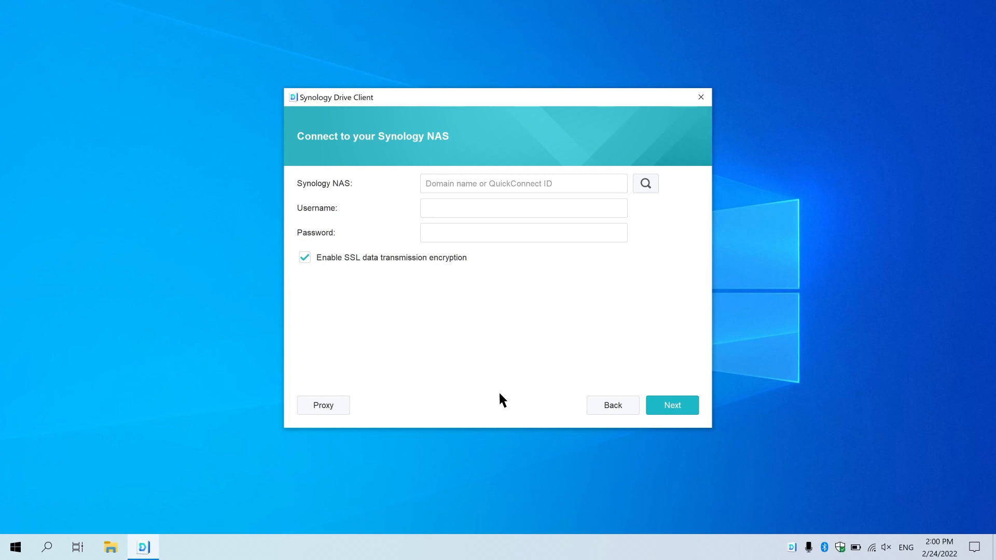
pyautogui.write('10.17.29.46')
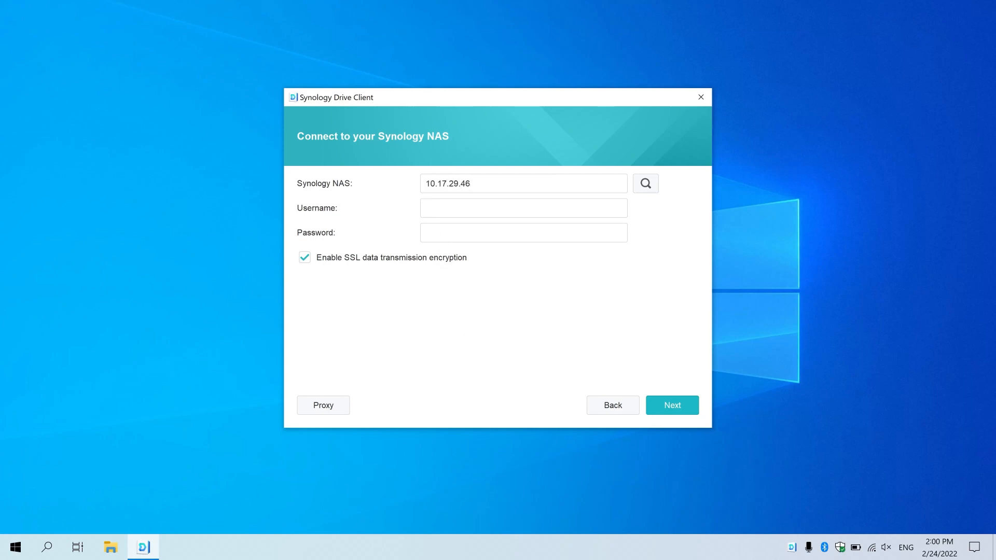
pyautogui.press('Tab')
pyautogui.write('Diskstation')
pyautogui.press('Tab')
pyautogui.write('••••••••••')
pyautogui.click(684, 414)
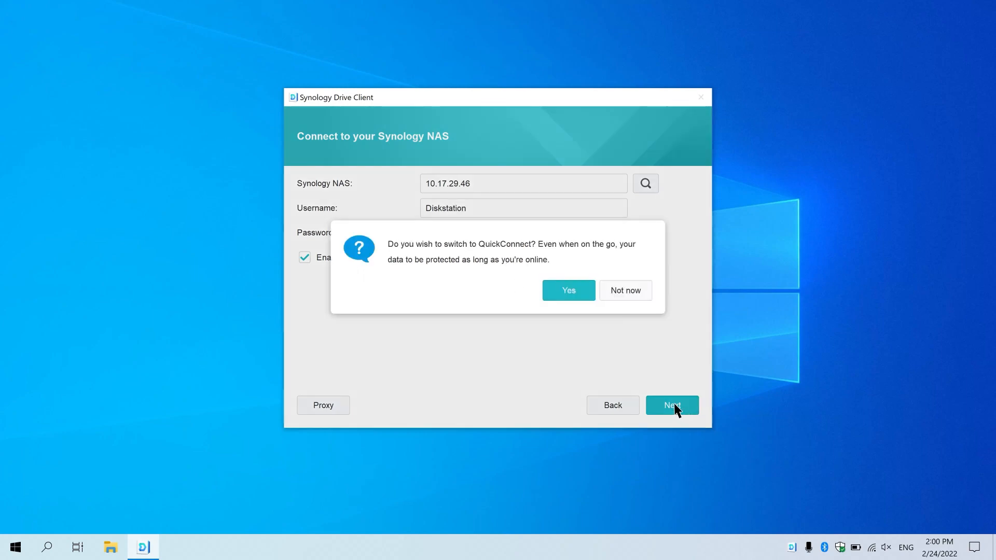
pyautogui.click(581, 293)
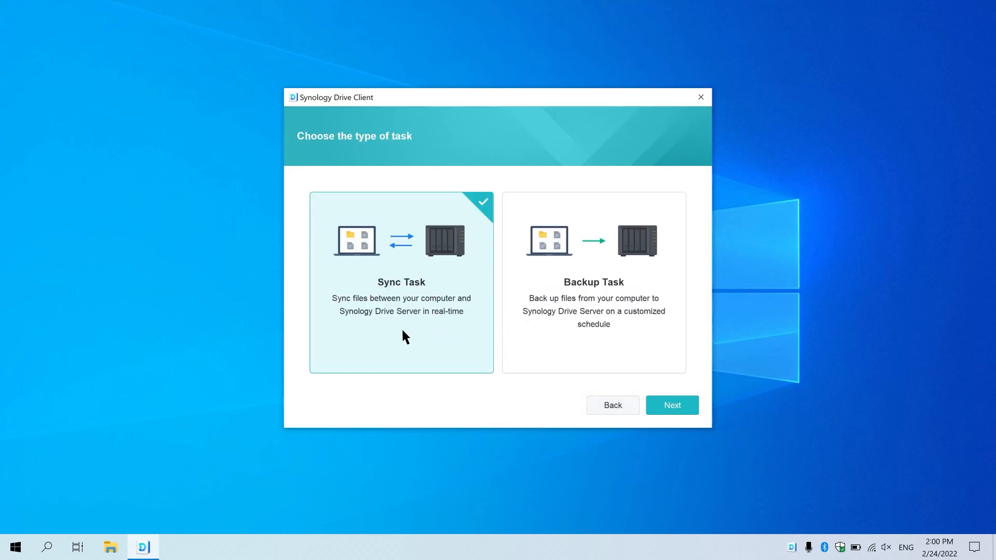
# Create a Sync Task and choose the photo team folder as the NAS folder to sync.
pyautogui.click(682, 409)
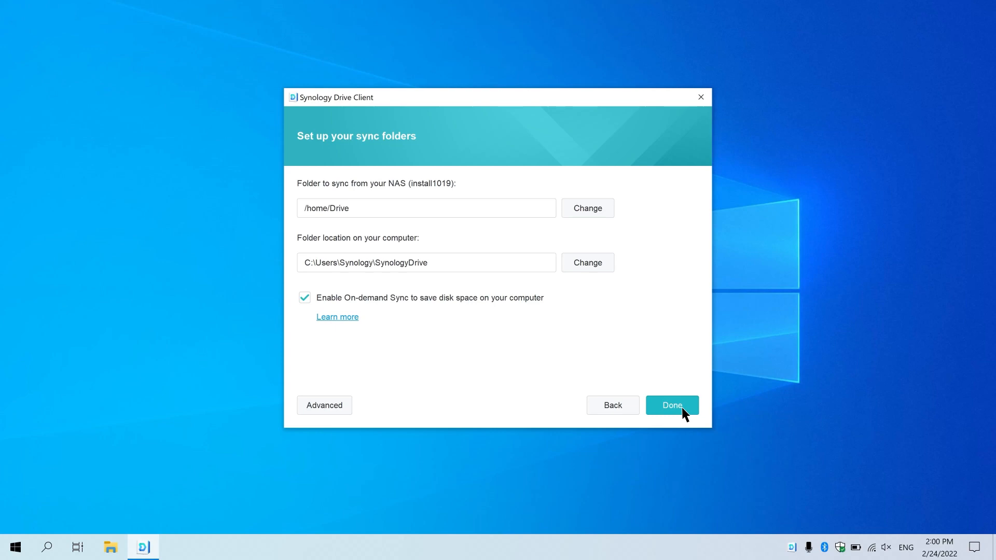
pyautogui.click(590, 210)
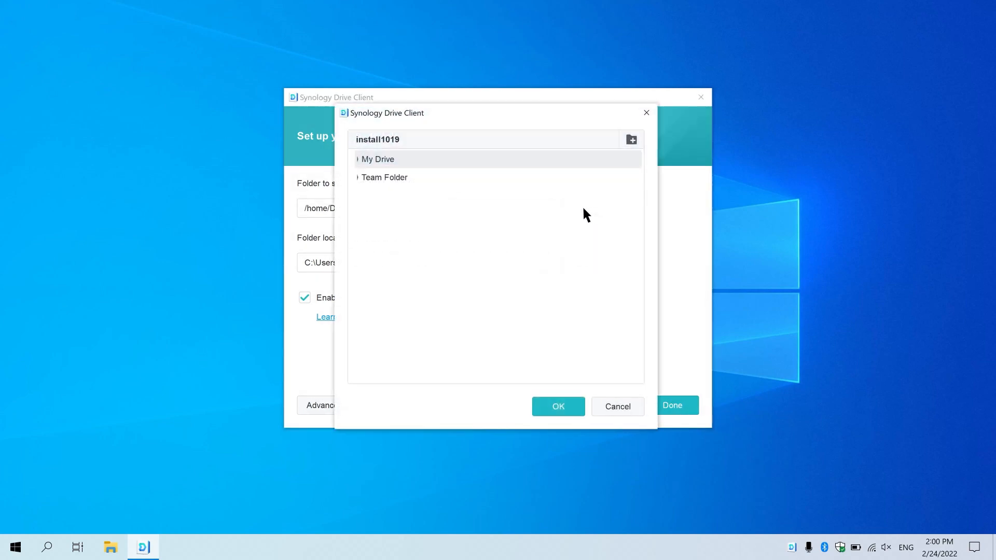
pyautogui.click(508, 179)
pyautogui.click(508, 198)
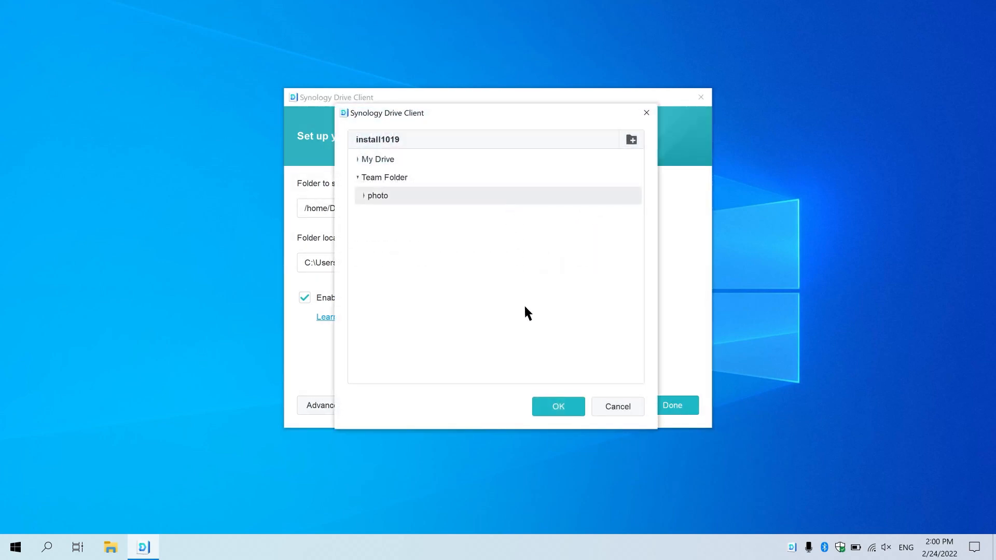
pyautogui.click(565, 406)
# Set the sync location on the computer to the photo folder on the Desktop, with an empty SynologyDrive folder created inside.
pyautogui.click(590, 265)
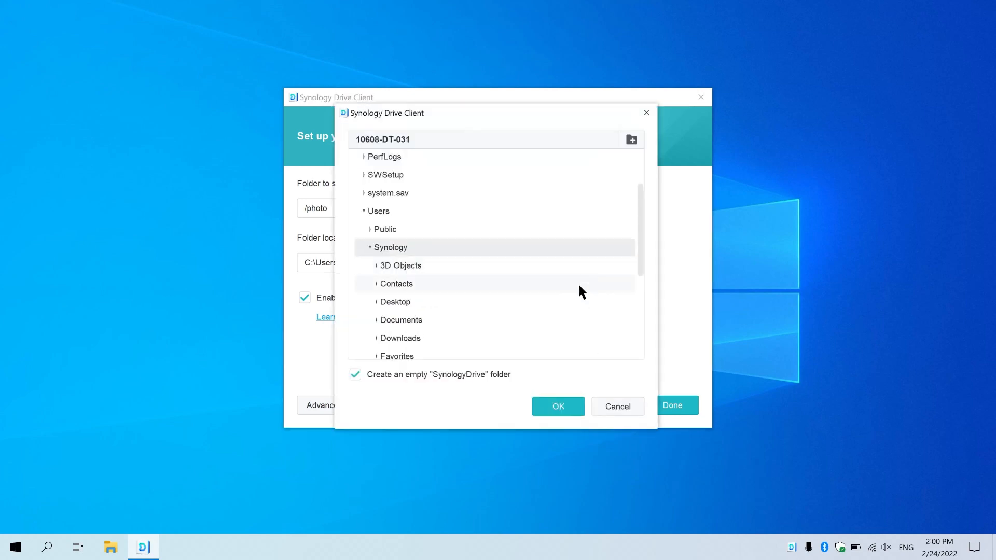
pyautogui.click(556, 306)
pyautogui.click(557, 319)
pyautogui.click(556, 407)
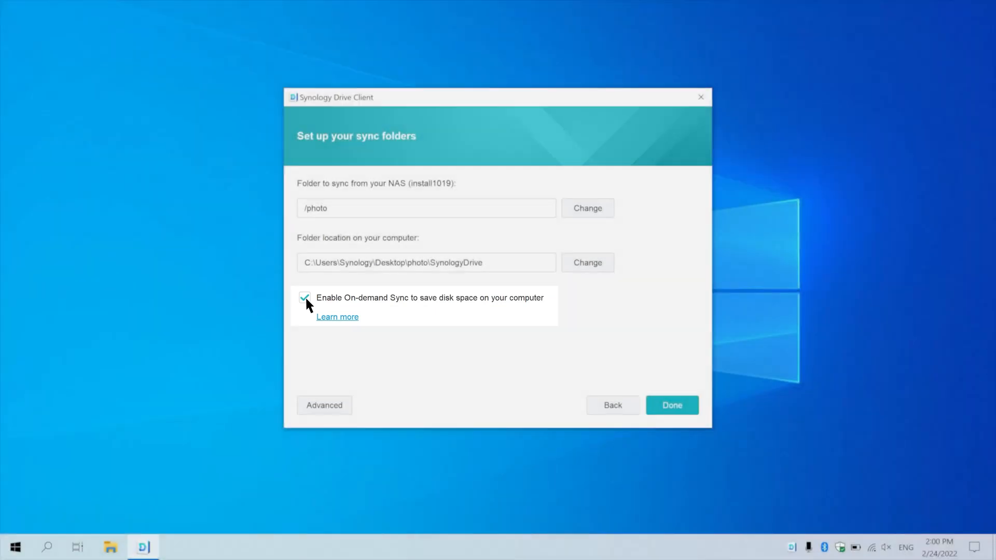
# Review the selective sync settings for folders, file filters and sync mode without changing them, and finish the sync task setup.
pyautogui.click(326, 408)
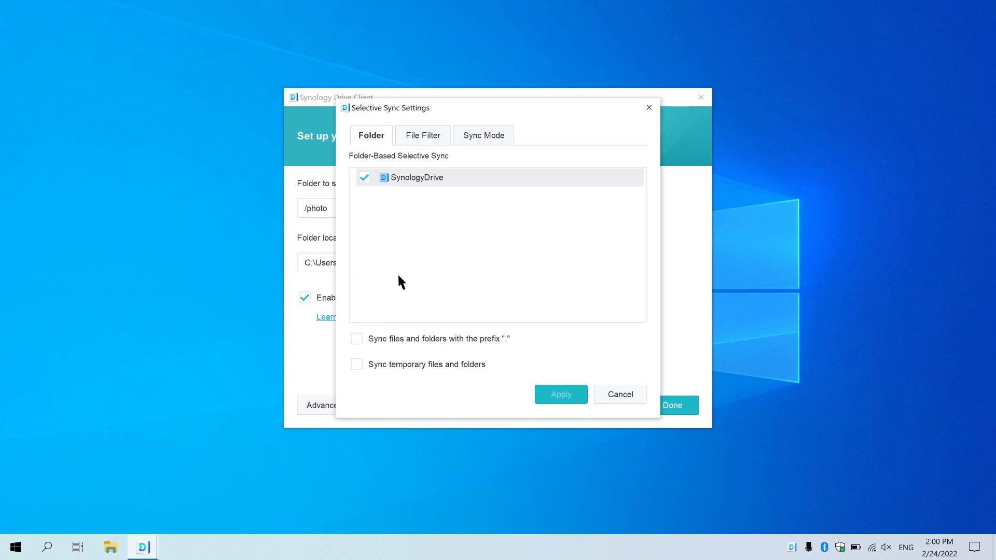
pyautogui.click(423, 138)
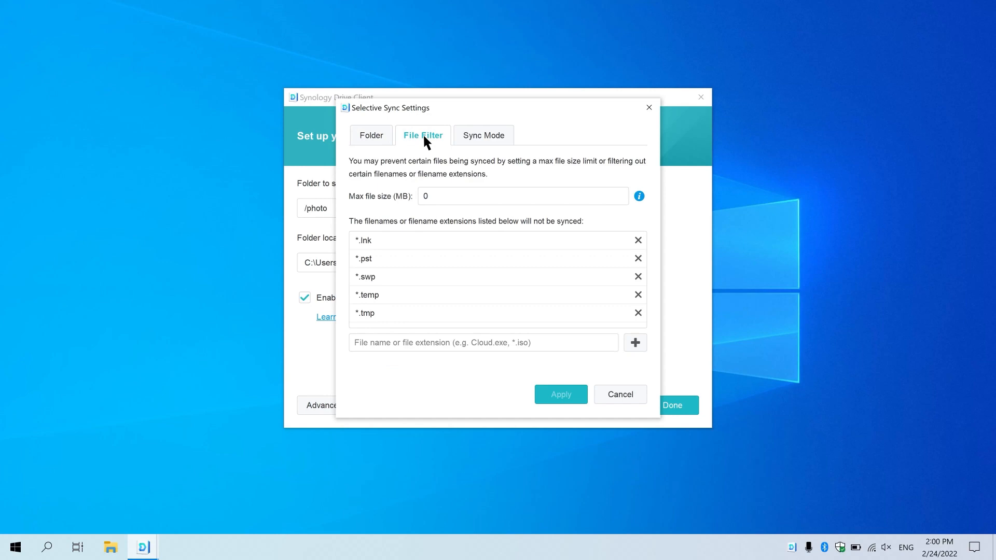
pyautogui.click(483, 136)
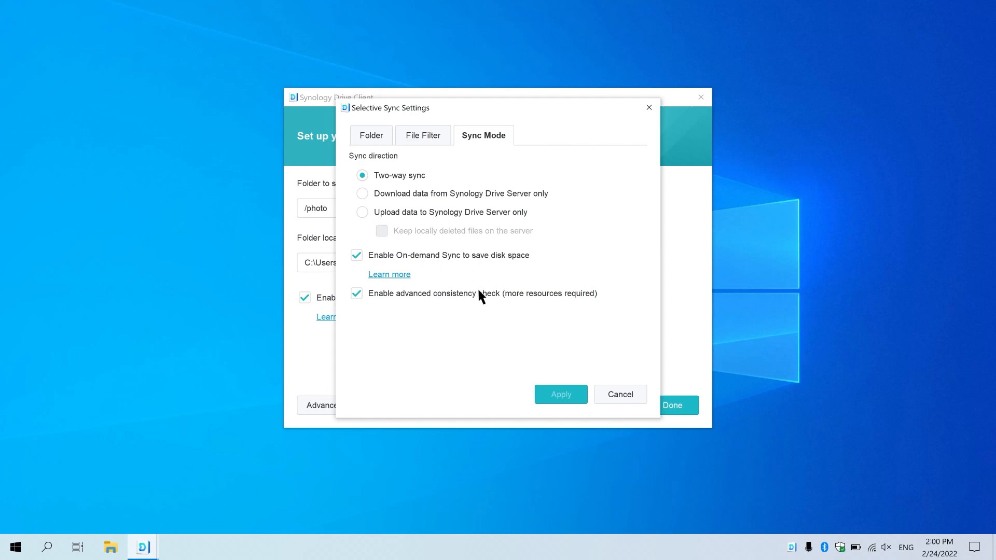
pyautogui.click(620, 395)
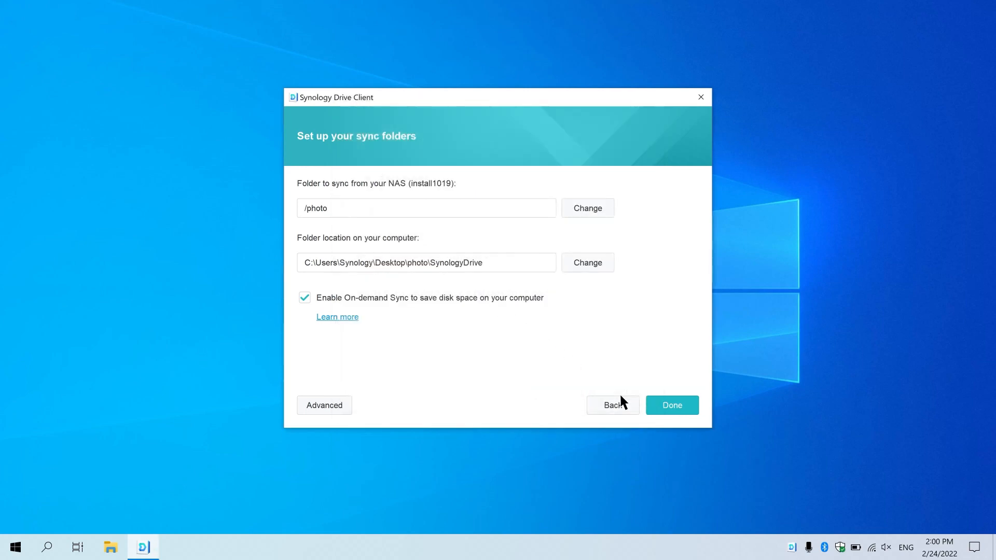
pyautogui.click(674, 406)
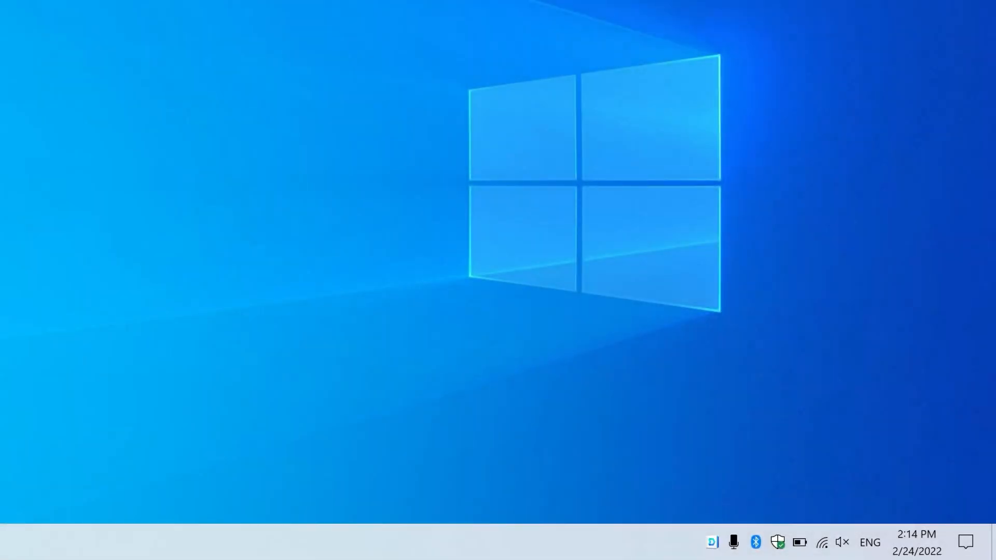
# Check the sync status and recently changed files, and open the client's list of sync tasks.
pyautogui.click(713, 542)
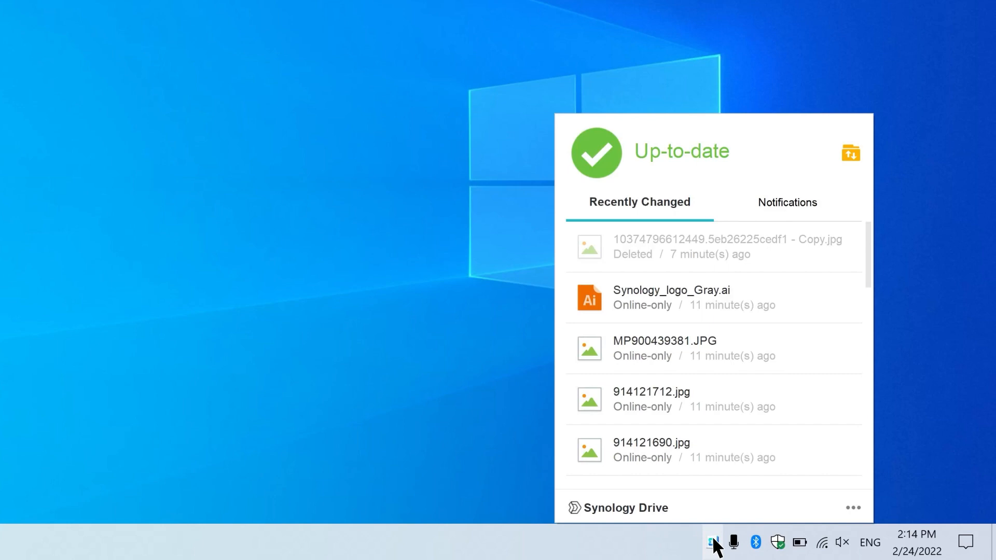
pyautogui.doubleClick(715, 543)
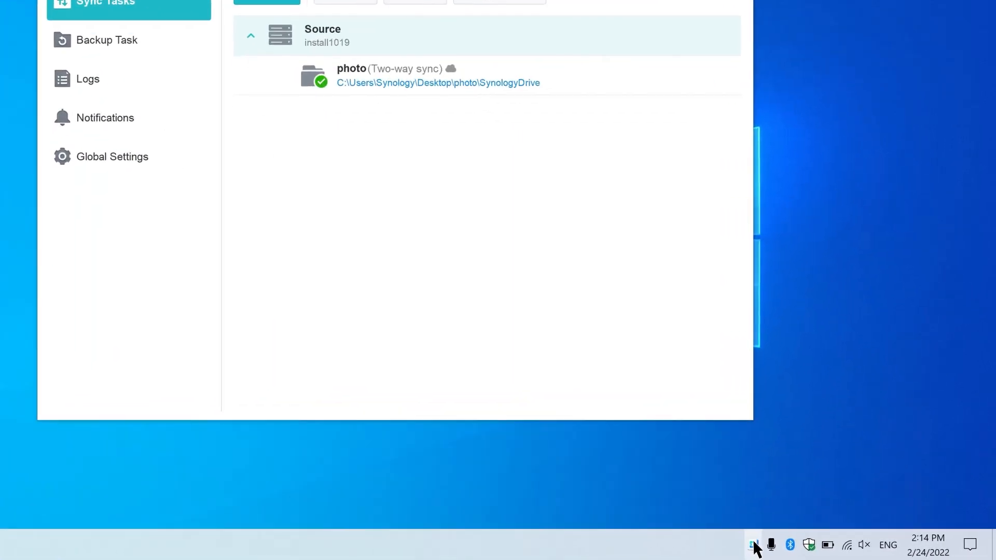
# Open the local SynologyDrive sync folder and move the images 914121474 and 542462148 from the desktop into it.
pyautogui.click(794, 548)
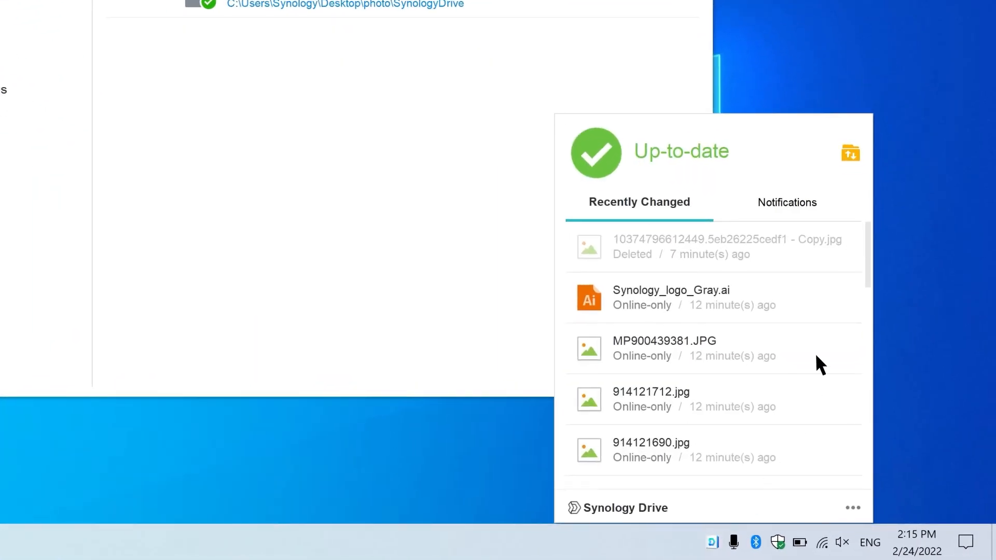
pyautogui.click(851, 153)
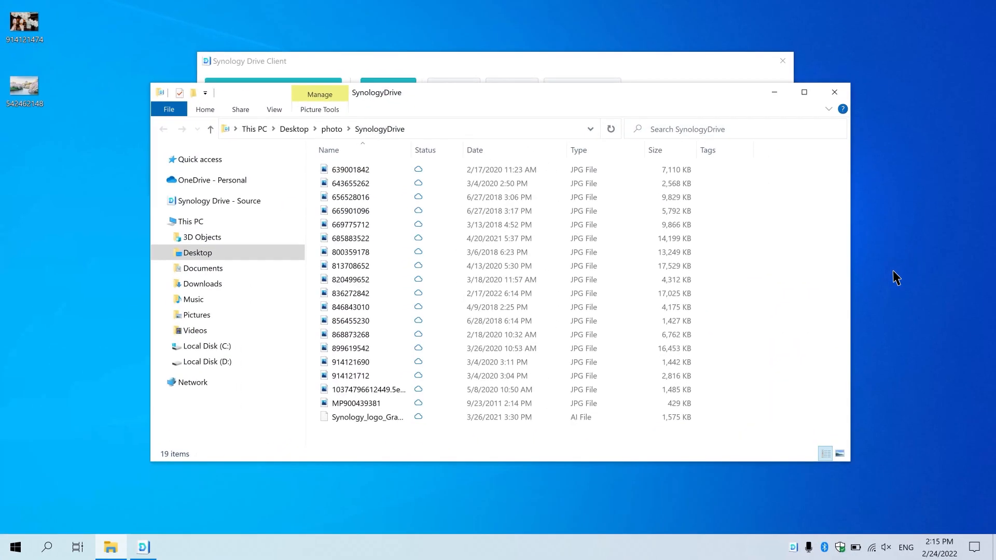
pyautogui.moveTo(61, 129); pyautogui.dragTo(405, 190)
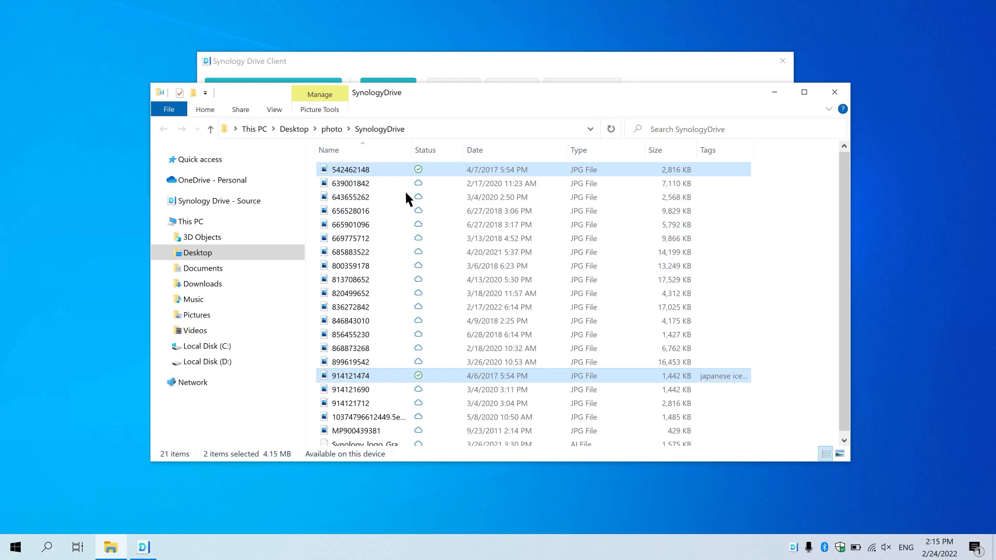
# Get a Synology Drive sharing link for the image 656528016.
pyautogui.rightClick(394, 210)
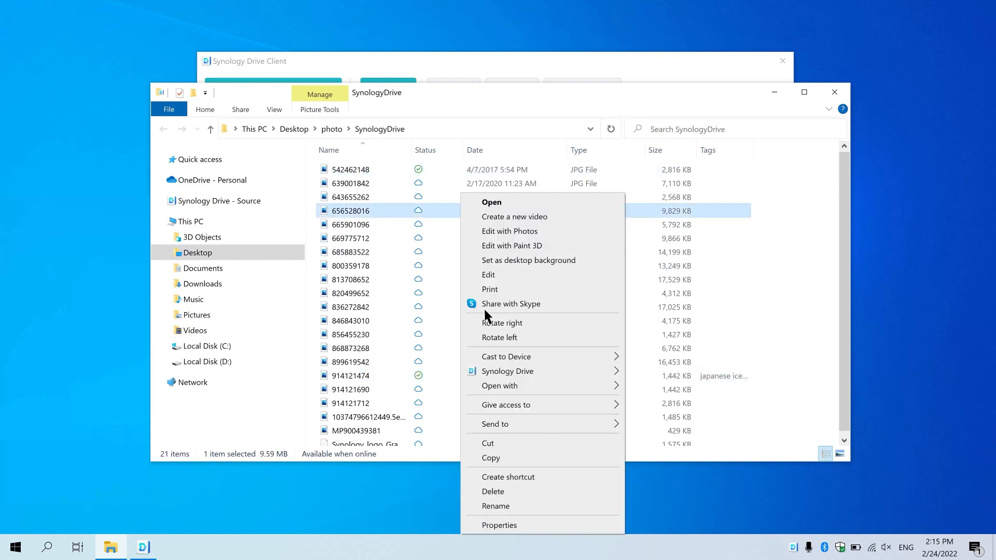
pyautogui.moveTo(542, 371)
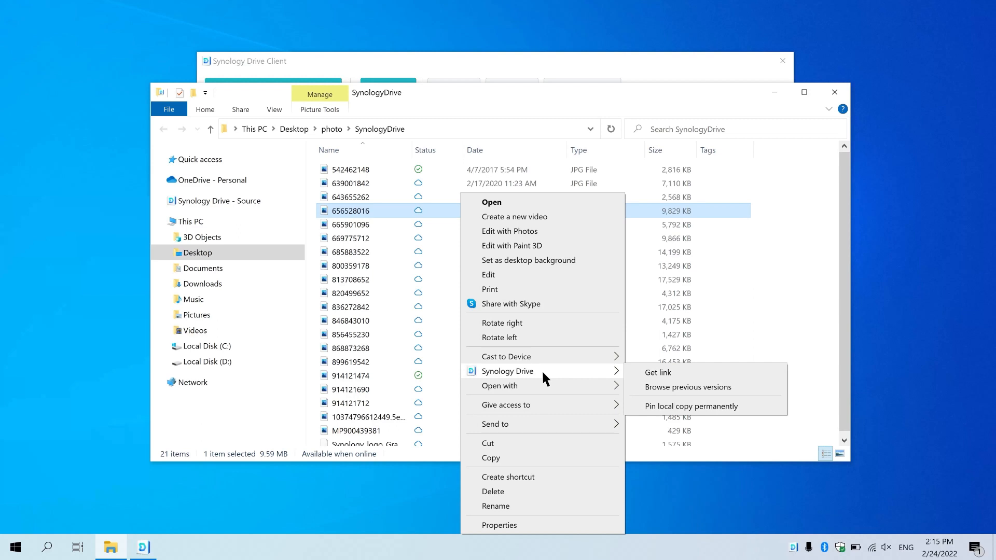
pyautogui.click(677, 371)
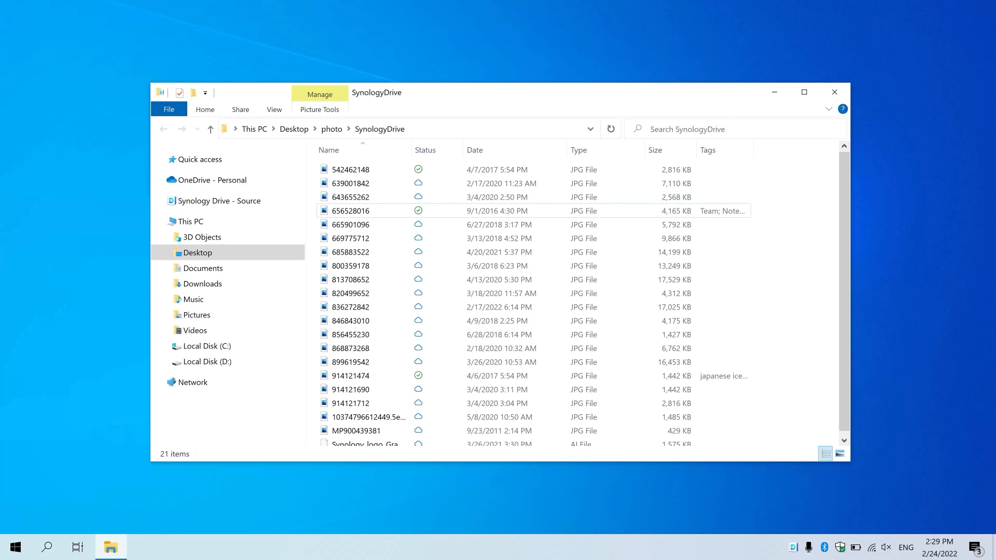
# Browse the previous versions of image 656528016 and save the version modified 2/24/2022 14:19:20 to the Desktop as 656528016.jpg.
pyautogui.rightClick(386, 217)
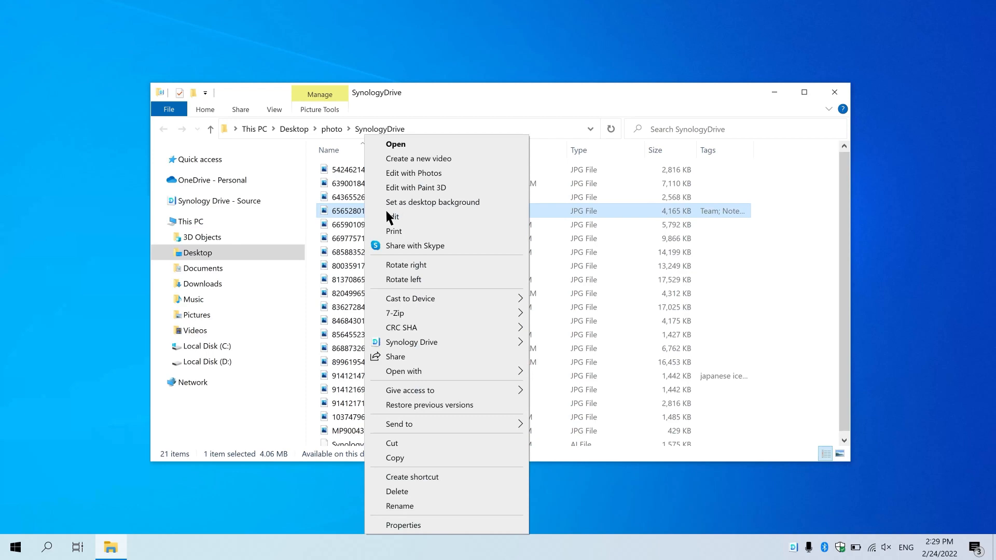
pyautogui.moveTo(442, 341)
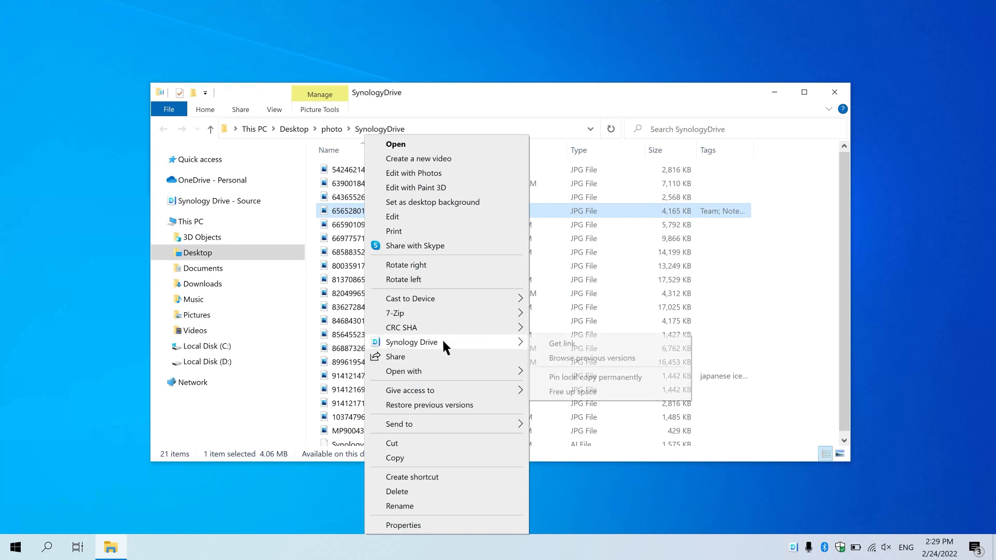
pyautogui.click(543, 357)
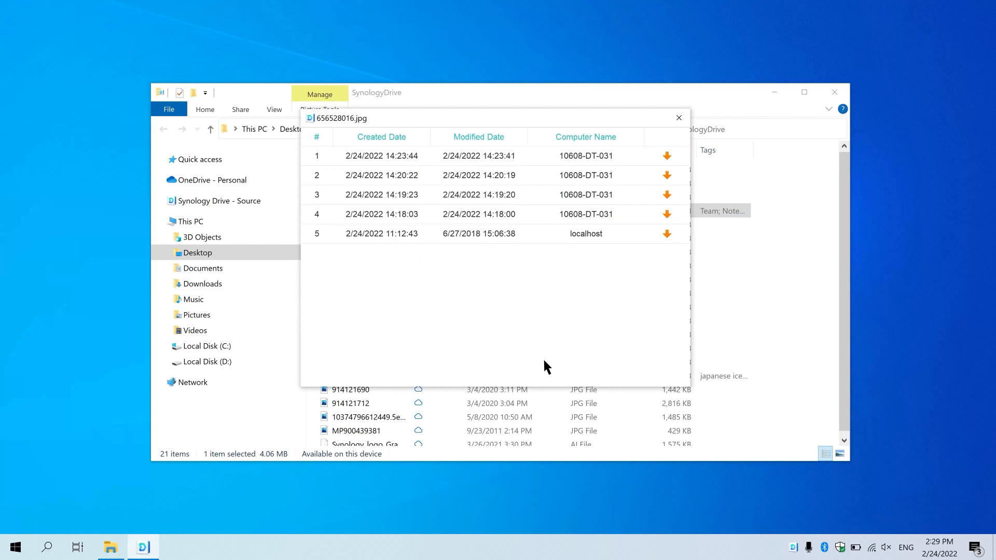
pyautogui.click(674, 202)
pyautogui.click(370, 234)
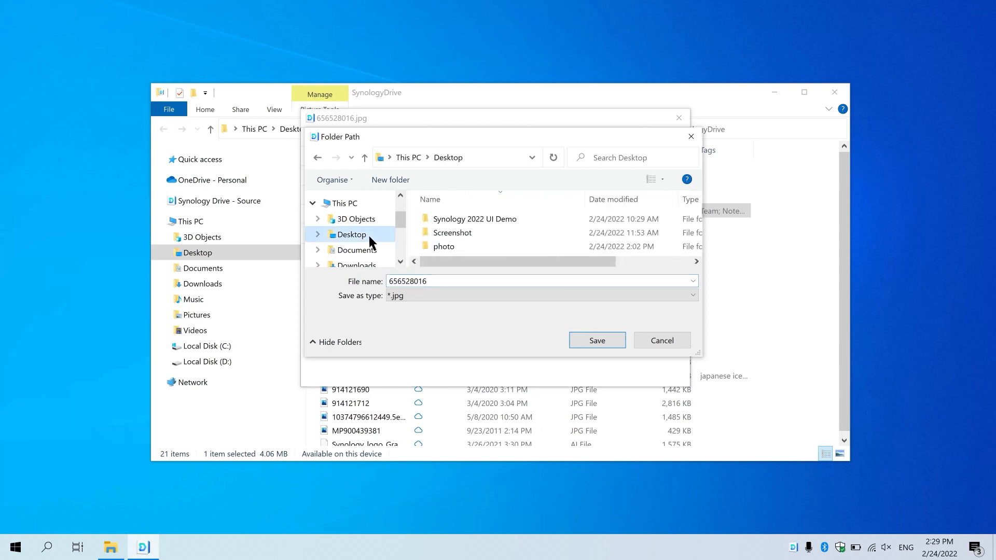
pyautogui.click(608, 342)
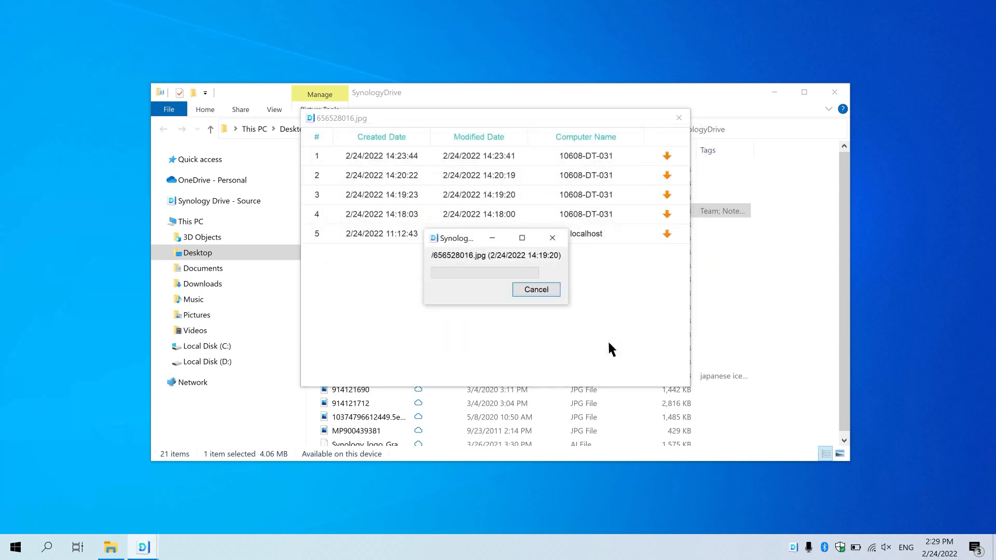